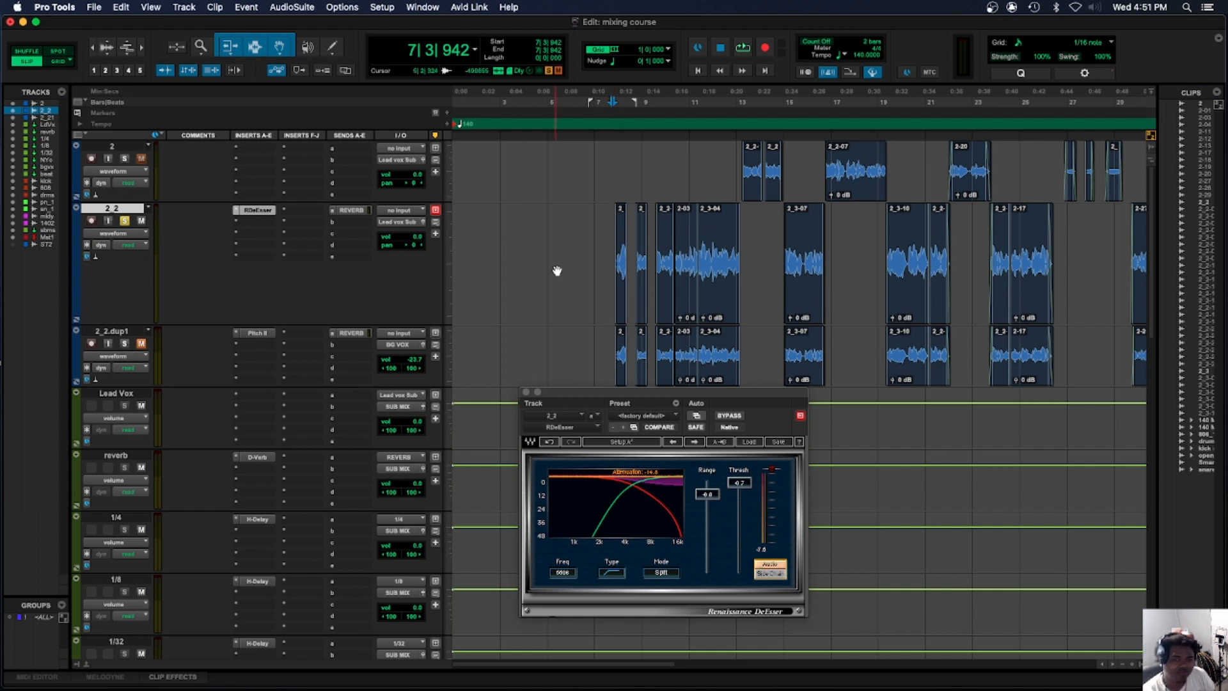
# Step: Audition the soloed 2_2 vocal from just before its first clip, with the de-esser window moved aside
pyautogui.moveTo(623, 389); pyautogui.dragTo(556, 323)
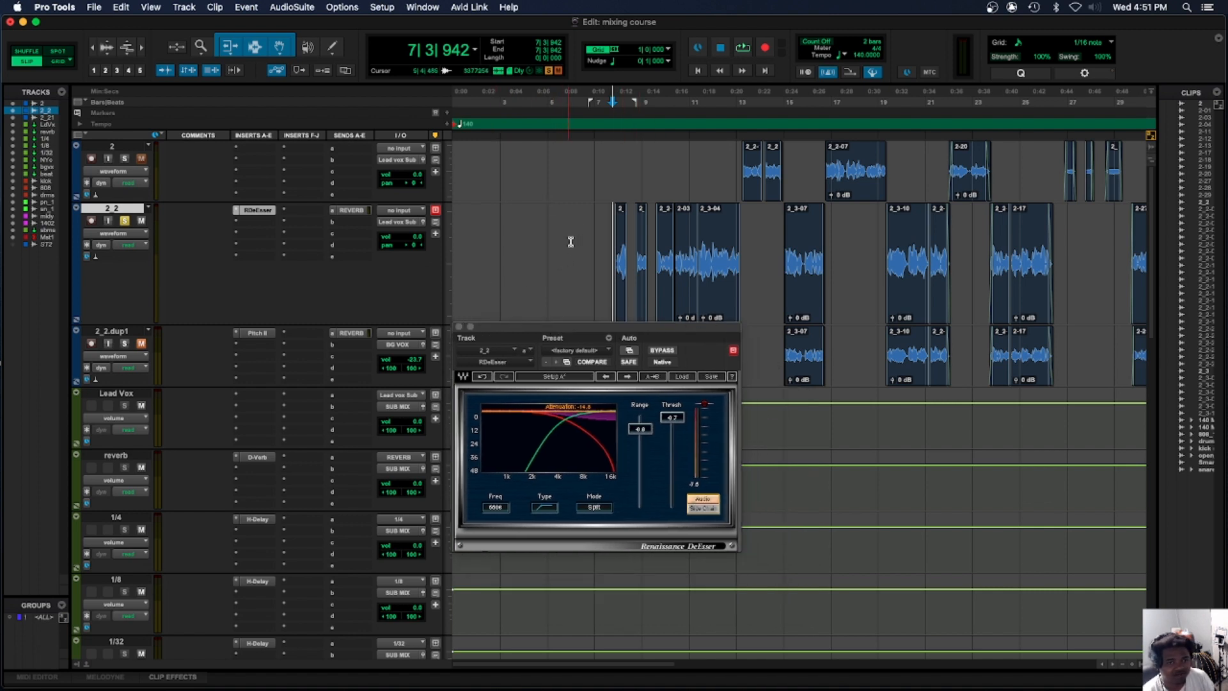
pyautogui.moveTo(593, 238); pyautogui.dragTo(755, 256)
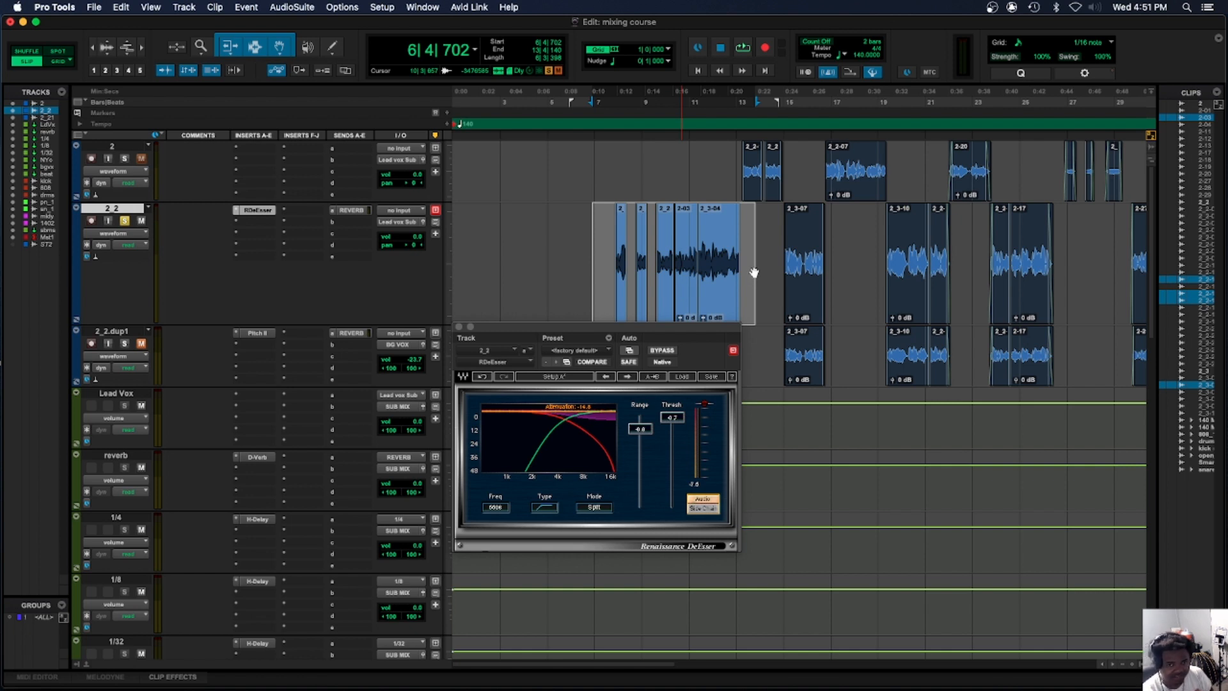
pyautogui.click(749, 248)
pyautogui.click(612, 240)
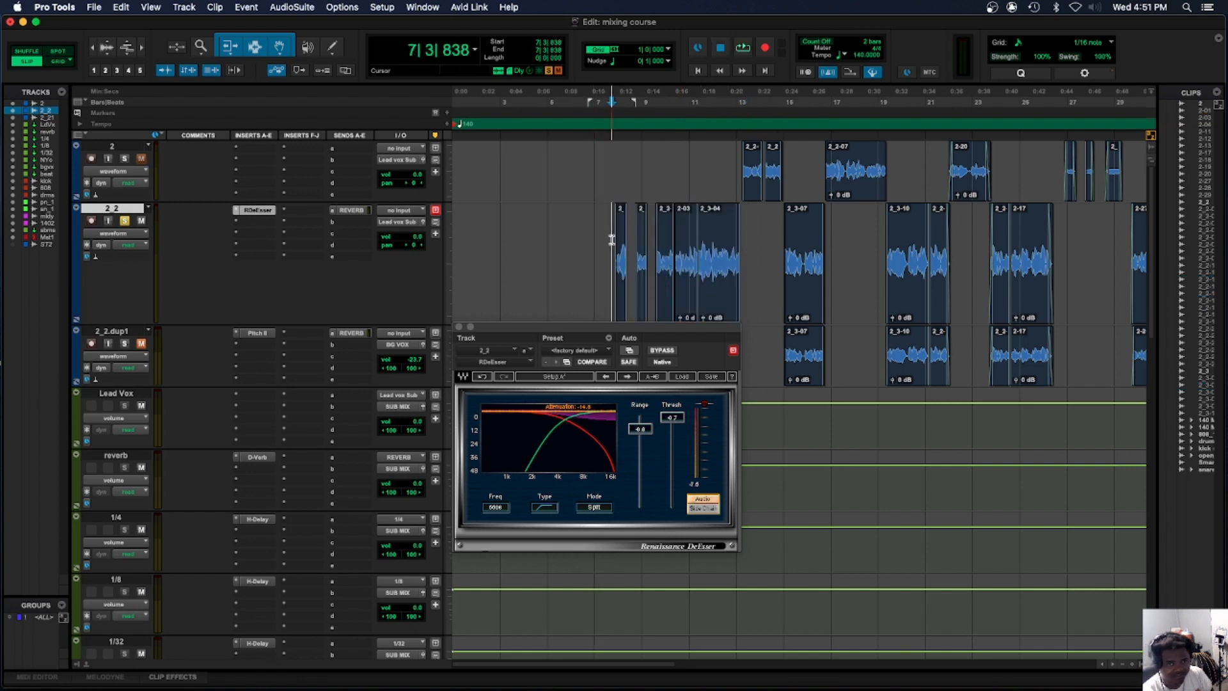
pyautogui.press('space')
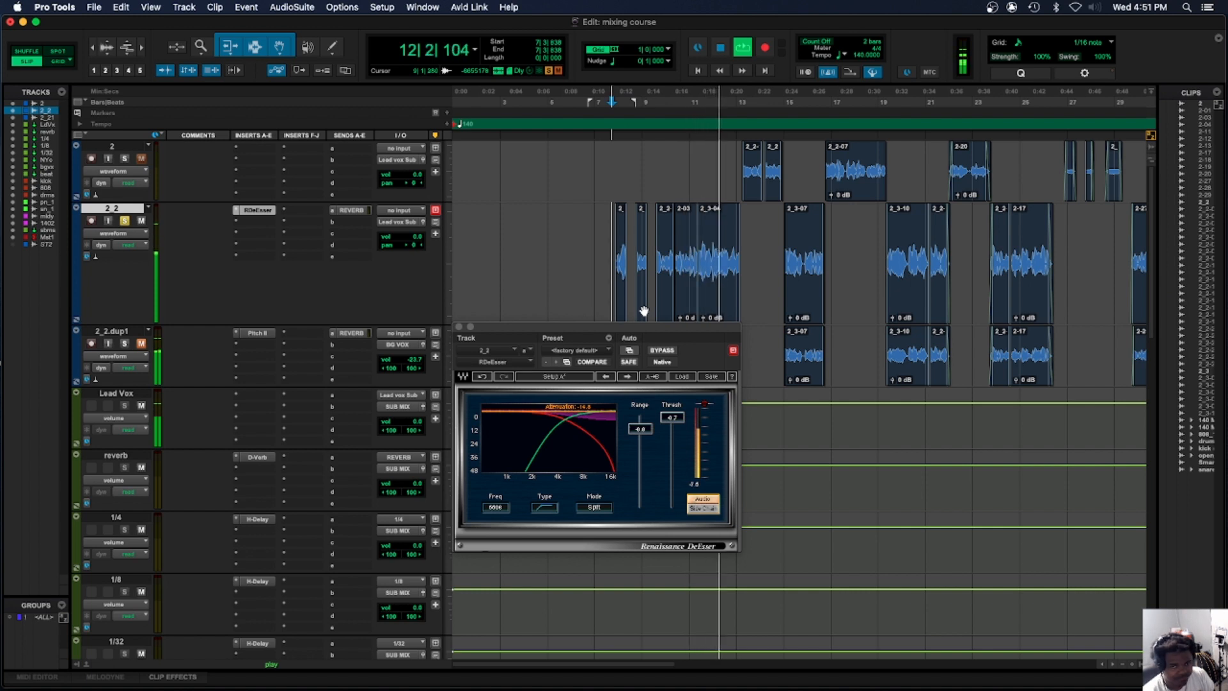
pyautogui.press('space')
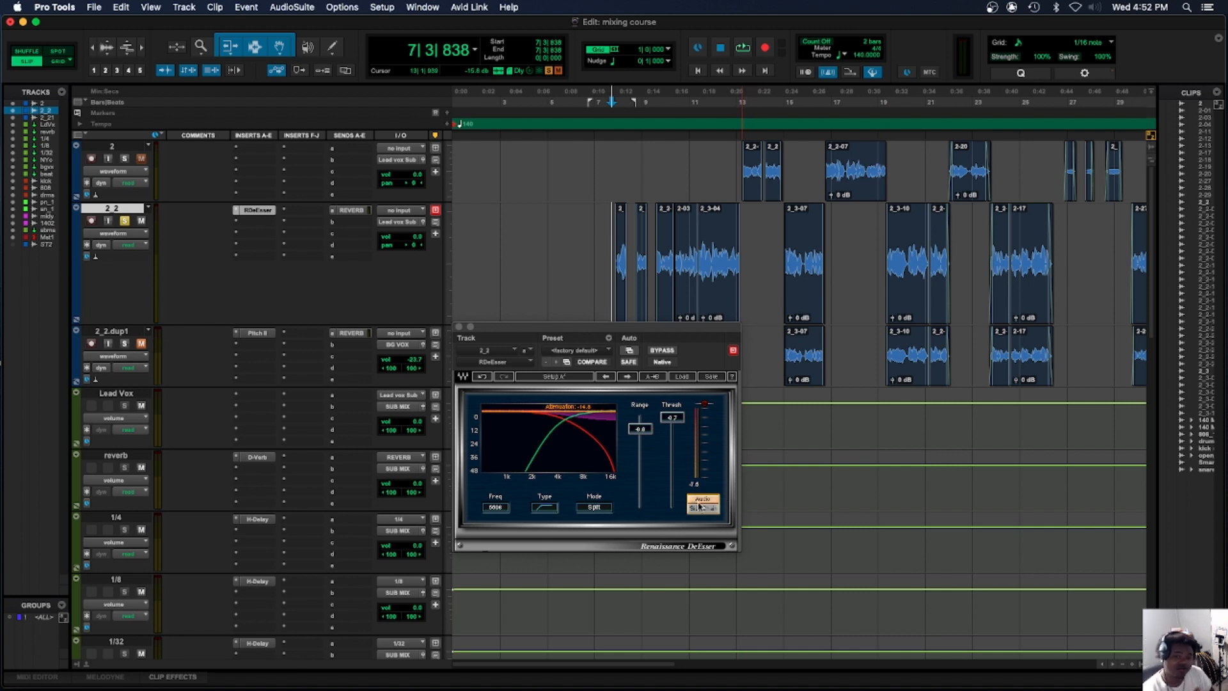
# Step: Switch the de-esser's monitoring to Side Chain and sweep its frequency down to about 2.8 kHz while auditioning the vocal
pyautogui.moveTo(629, 332); pyautogui.dragTo(692, 300)
pyautogui.click(771, 482)
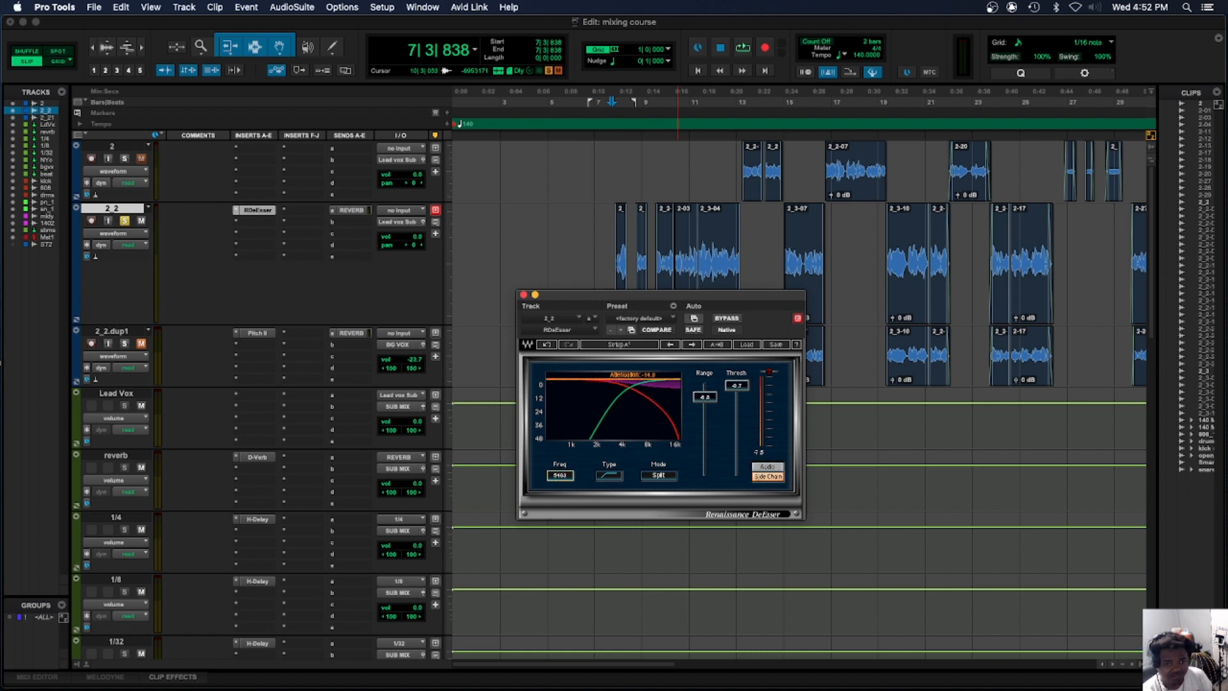
pyautogui.moveTo(561, 474); pyautogui.dragTo(560, 481)
pyautogui.press('space')
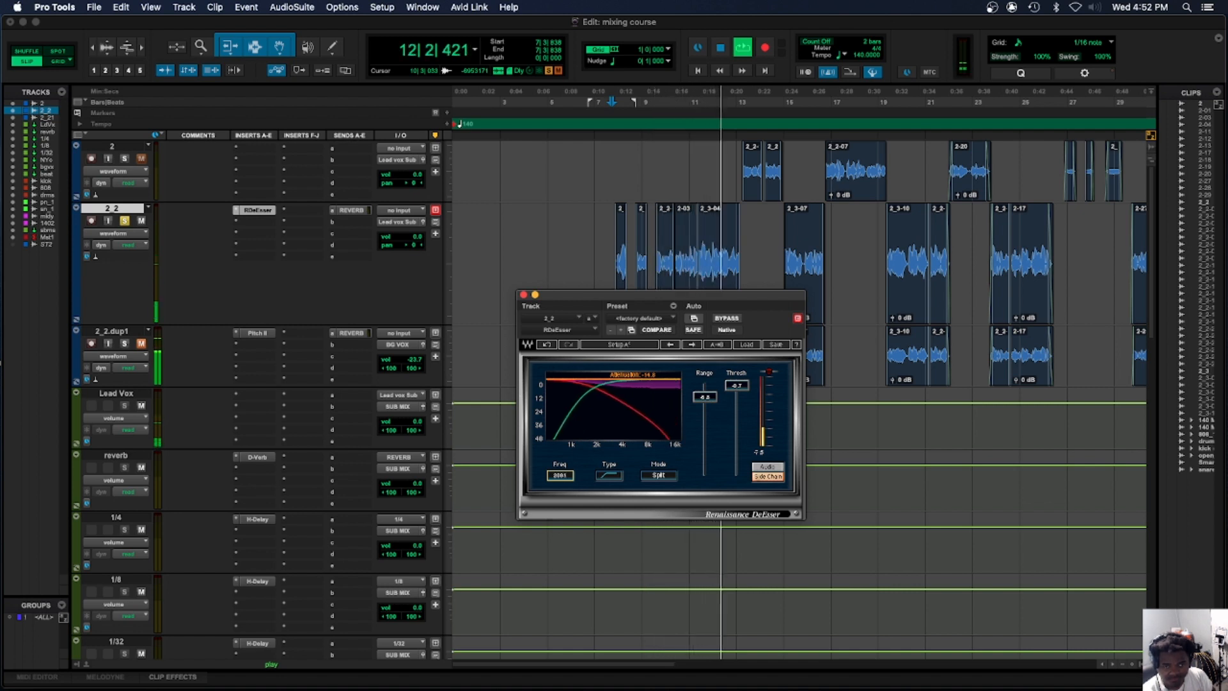
pyautogui.press('space')
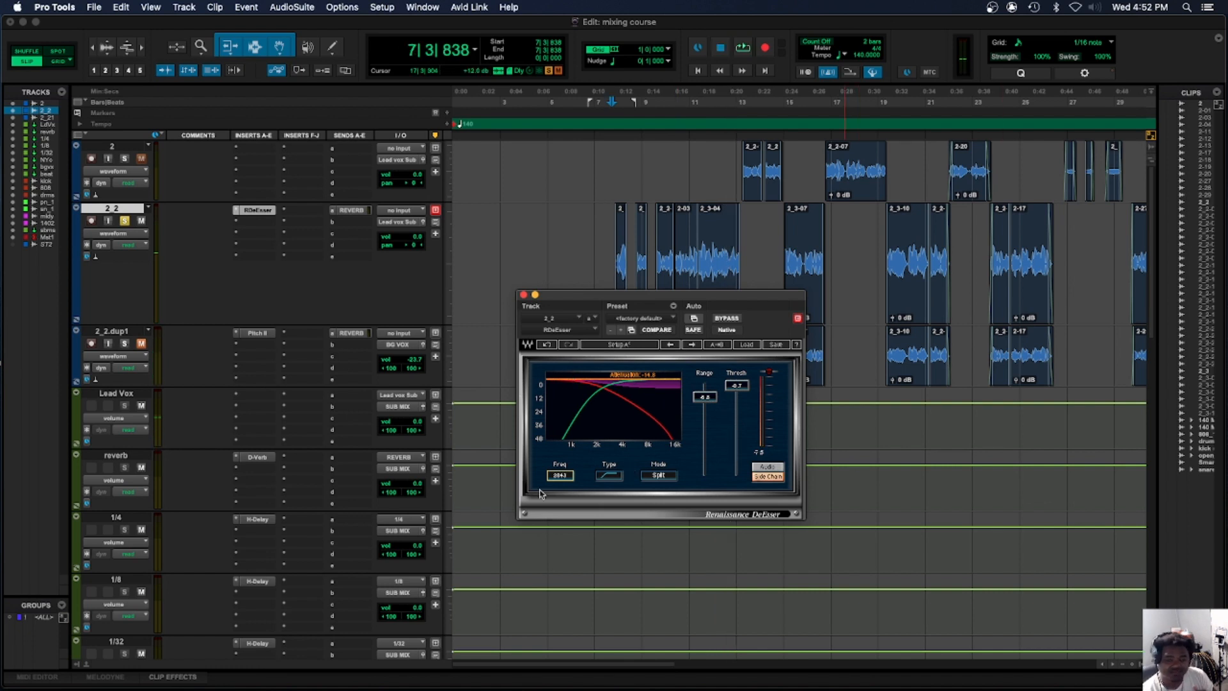
# Step: Set the de-esser's range to -14.5 and threshold to -3.5, and raise its frequency to 10000 Hz while auditioning the side chain
pyautogui.moveTo(742, 387); pyautogui.dragTo(704, 411)
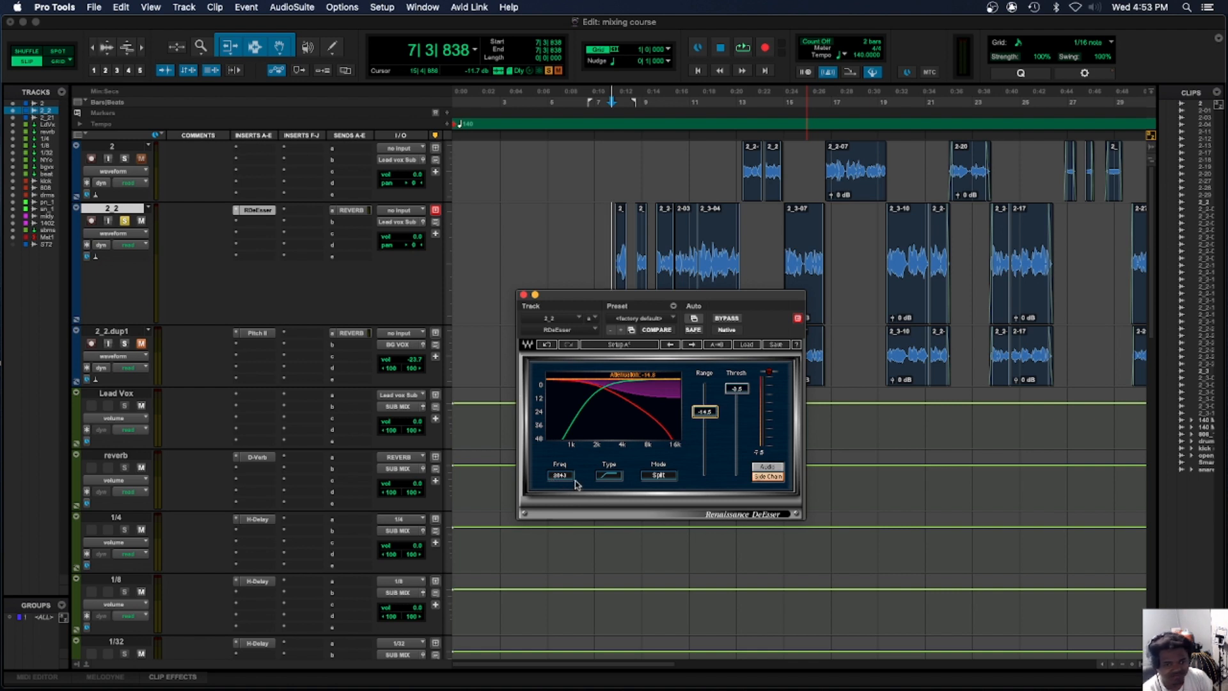
pyautogui.moveTo(575, 485); pyautogui.dragTo(561, 451)
pyautogui.press('space')
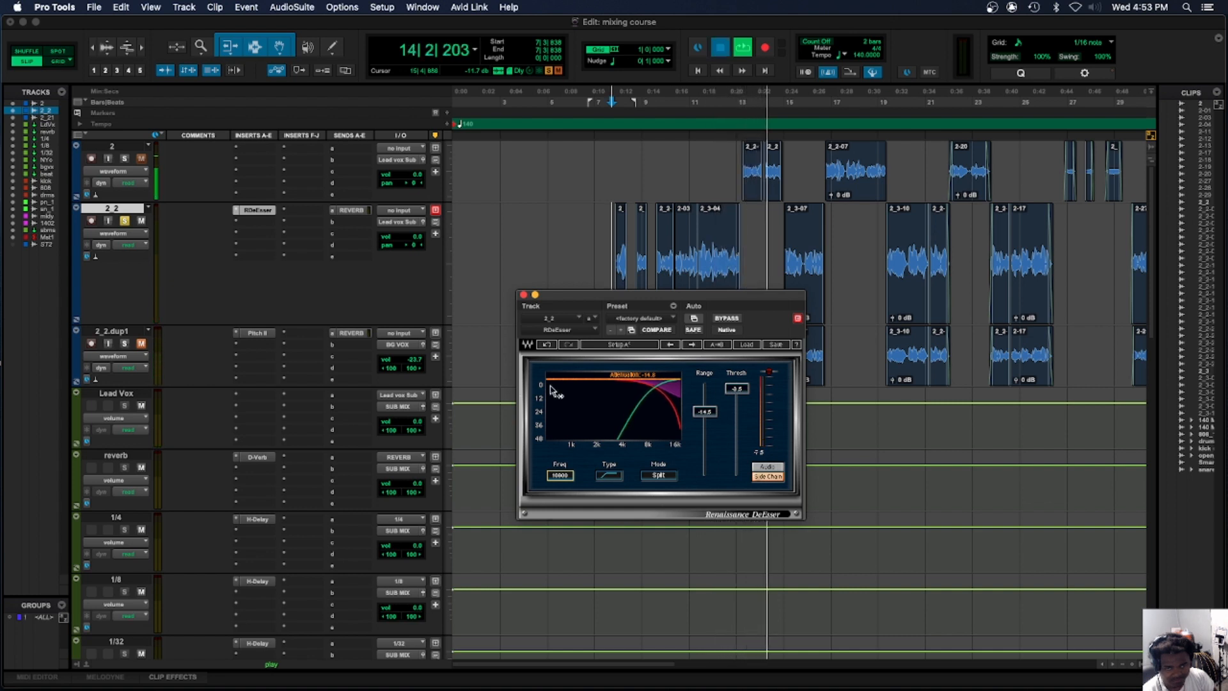
pyautogui.press('space')
# Step: Lower the de-esser's threshold and fine-tune its frequency to about 10.8 kHz during side-chain playback
pyautogui.moveTo(736, 389); pyautogui.dragTo(737, 399)
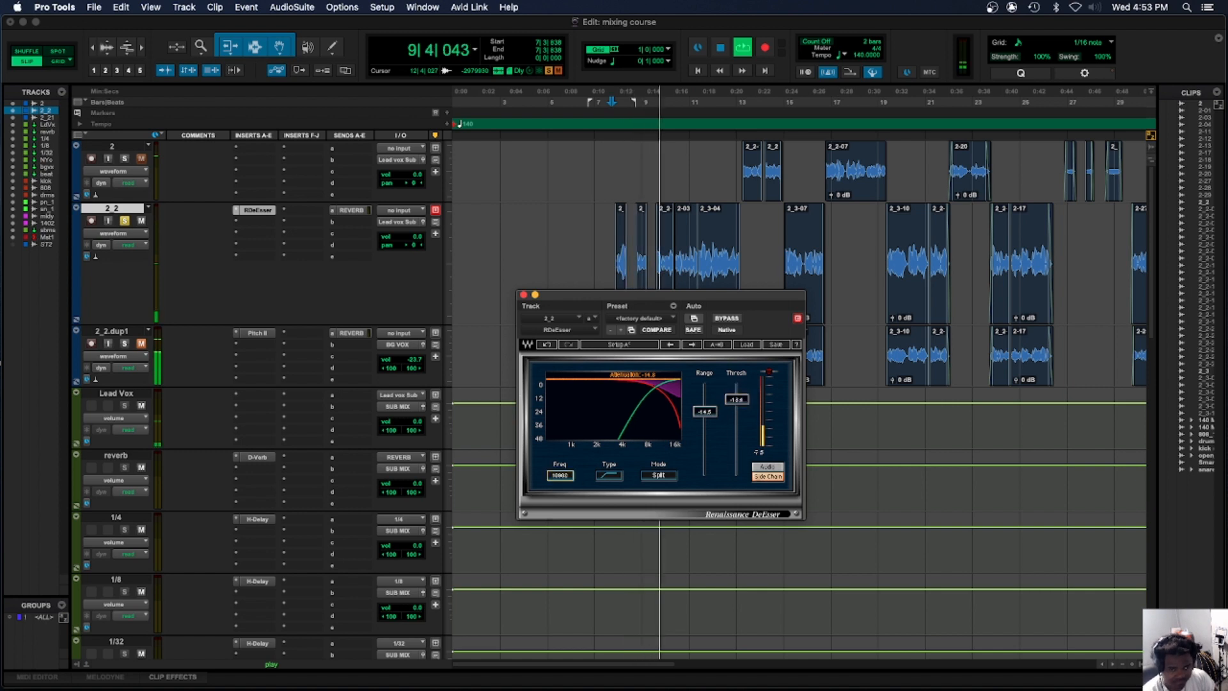
pyautogui.moveTo(560, 476); pyautogui.dragTo(561, 475)
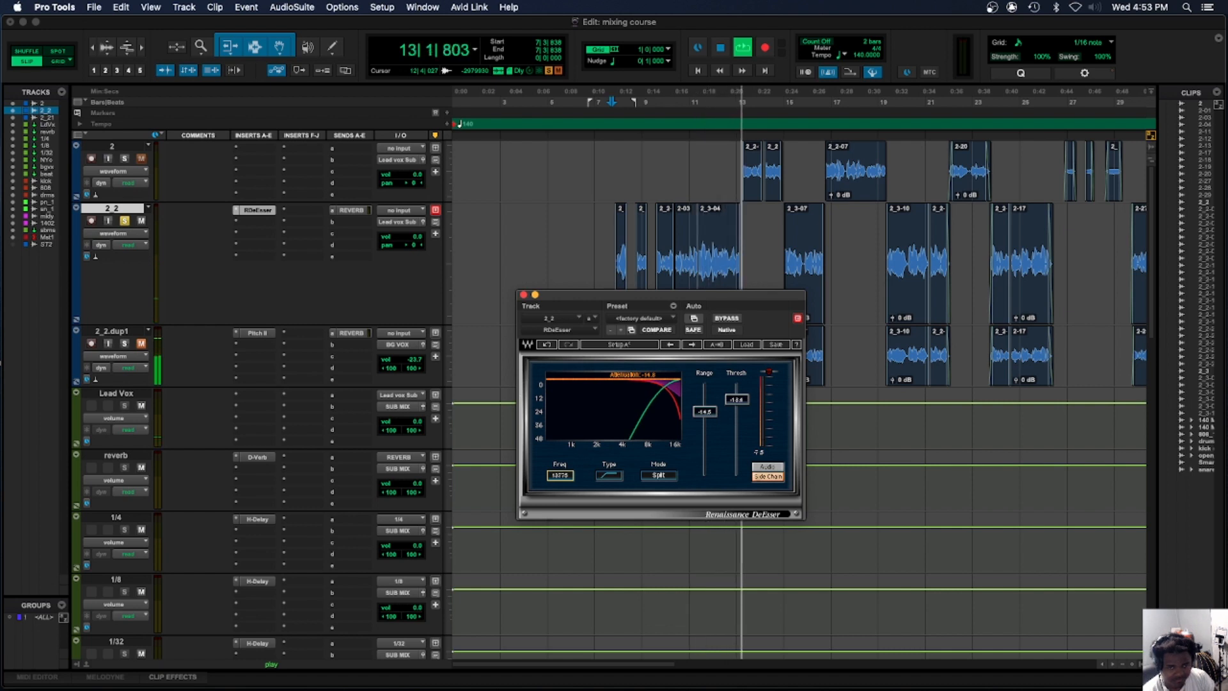
pyautogui.press('space')
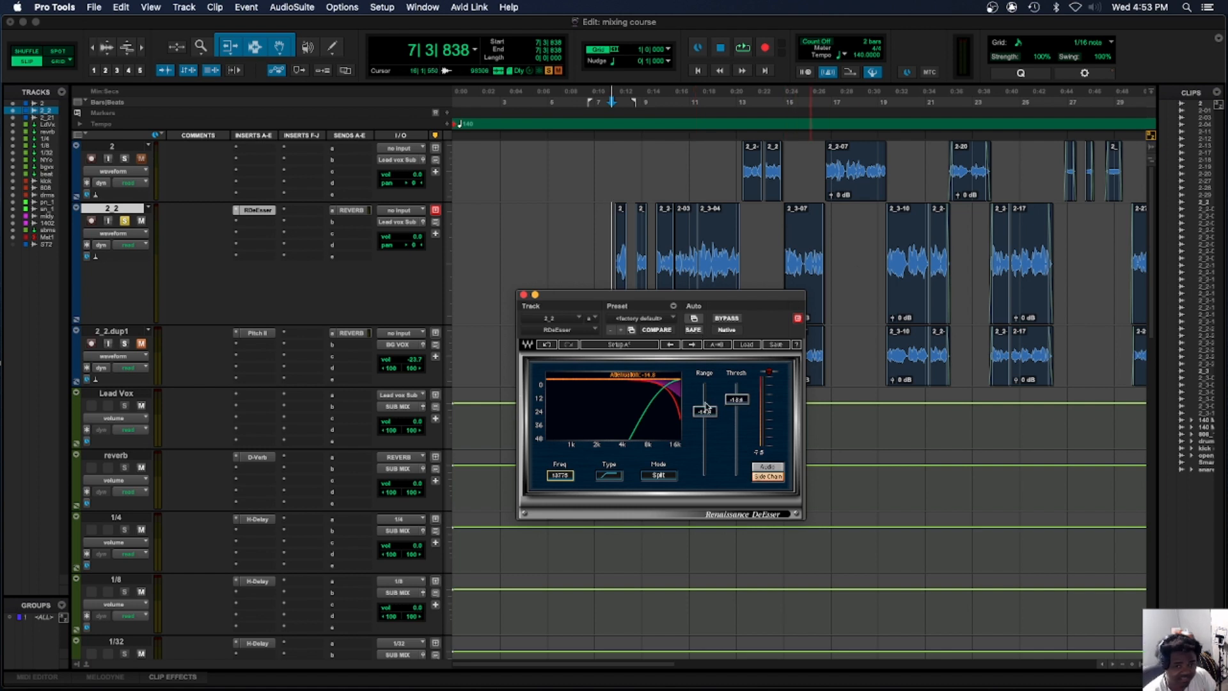
# Step: Return the de-esser's monitoring to Audio, reduce the range to about -7.5, and play back the vocal
pyautogui.click(774, 469)
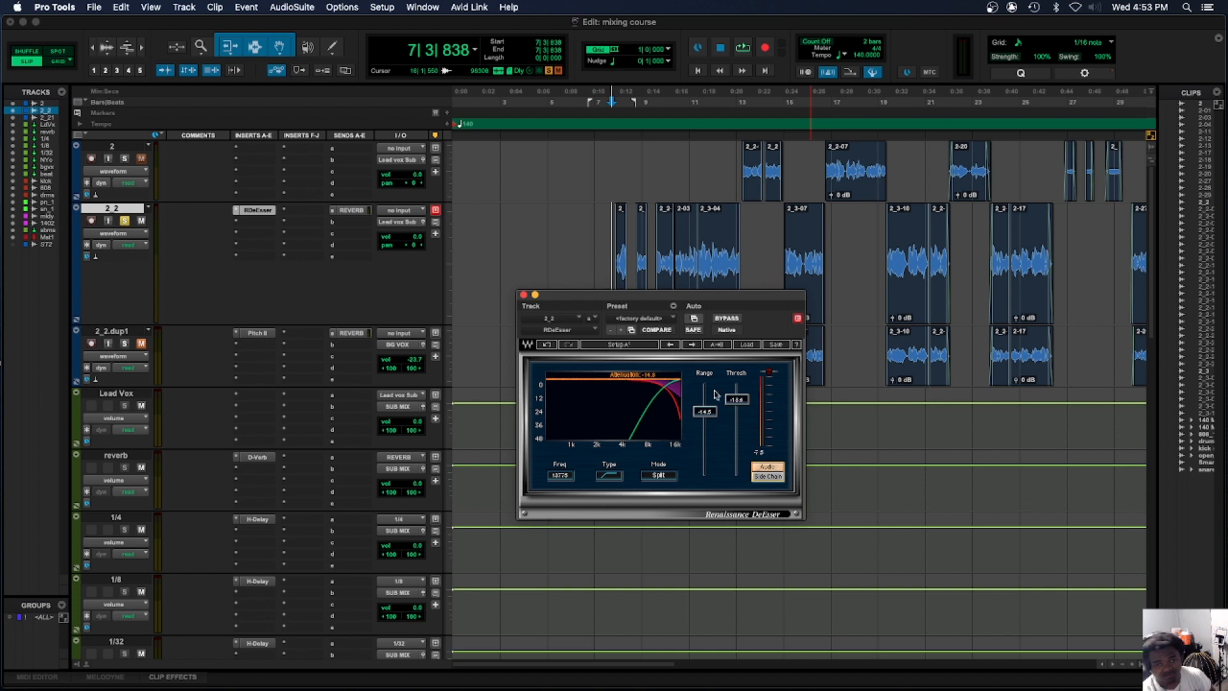
pyautogui.moveTo(706, 414); pyautogui.dragTo(704, 392)
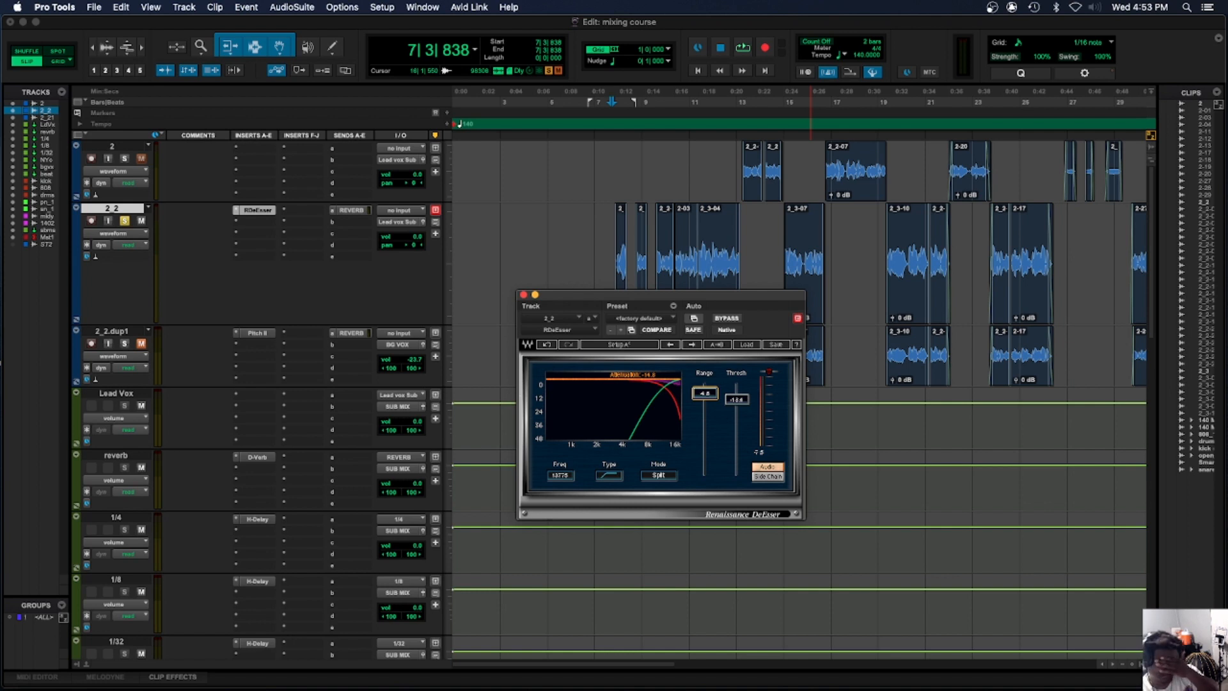
pyautogui.moveTo(704, 393); pyautogui.dragTo(704, 399)
pyautogui.press('space')
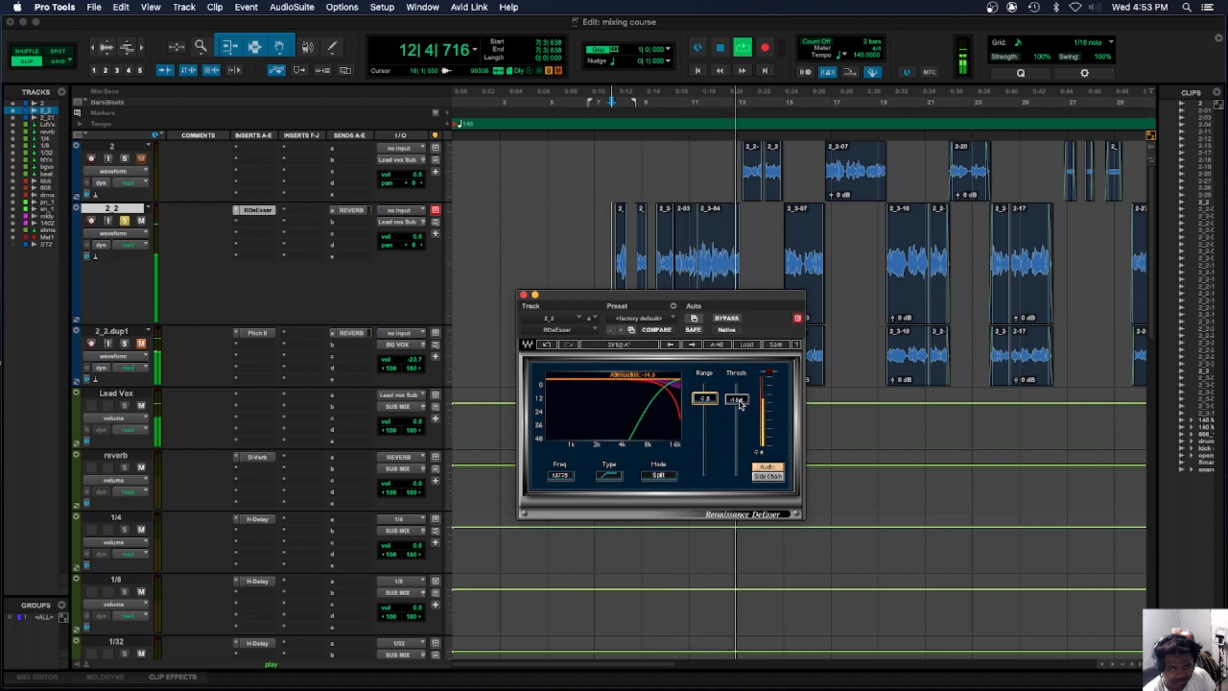
pyautogui.press('space')
# Step: Raise the de-esser's threshold to about -8.4 and listen to the vocal again
pyautogui.moveTo(740, 403); pyautogui.dragTo(740, 390)
pyautogui.press('space')
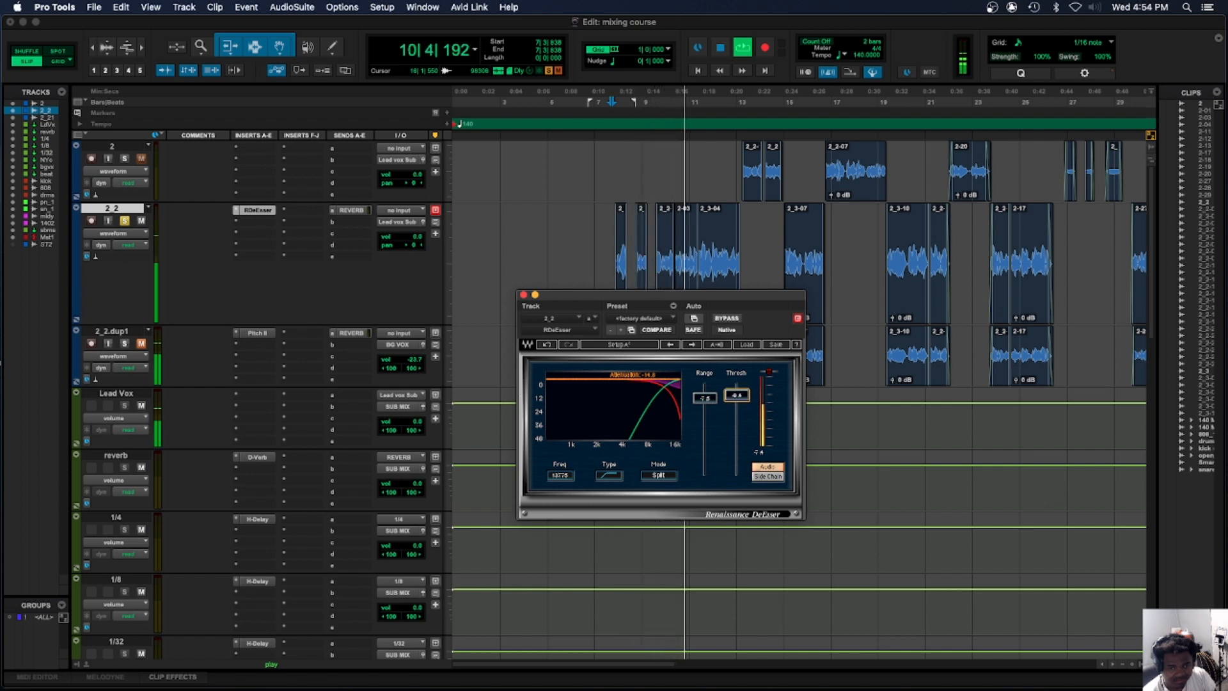
pyautogui.press('space')
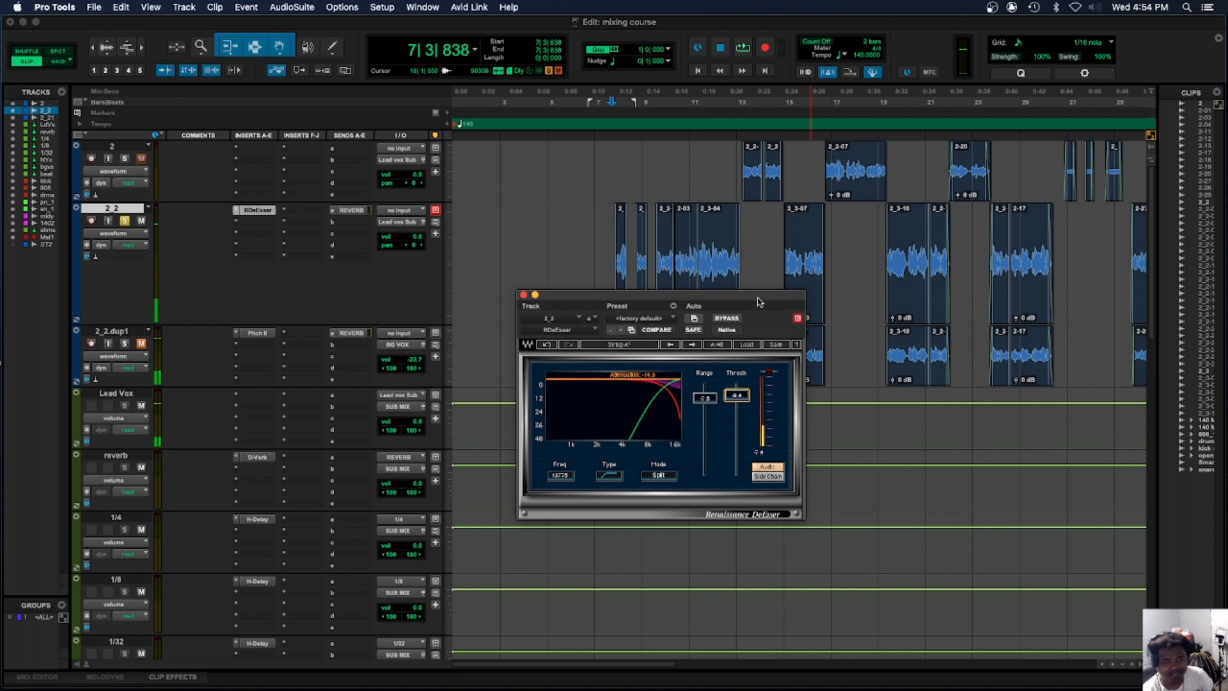
# Step: Compare the vocal with the de-esser bypassed and active by playing the same passage in each state
pyautogui.click(727, 318)
pyautogui.press('space')
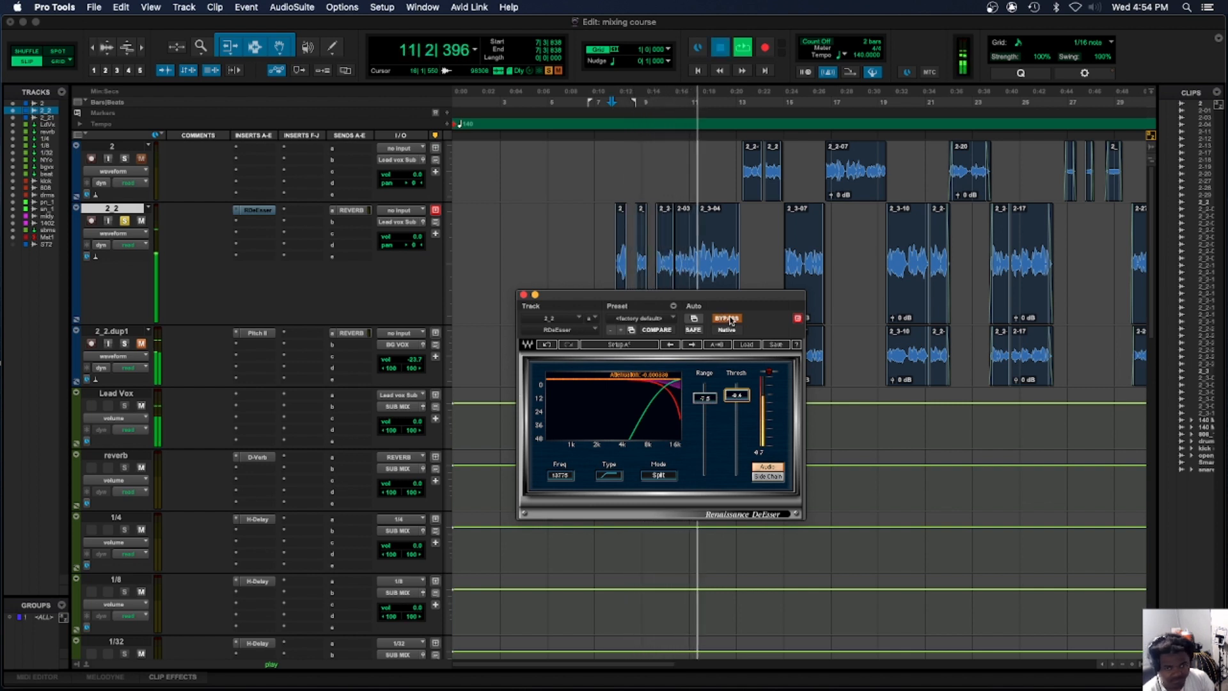
pyautogui.press('space')
pyautogui.click(726, 318)
pyautogui.press('space')
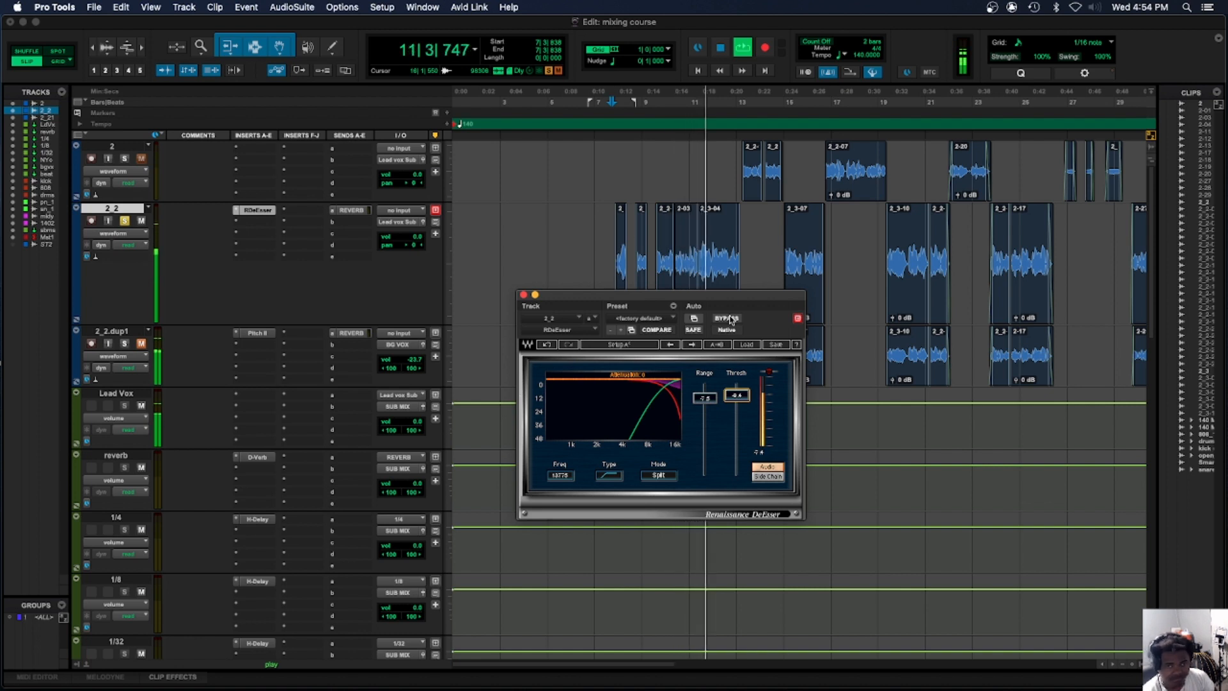
pyautogui.press('space')
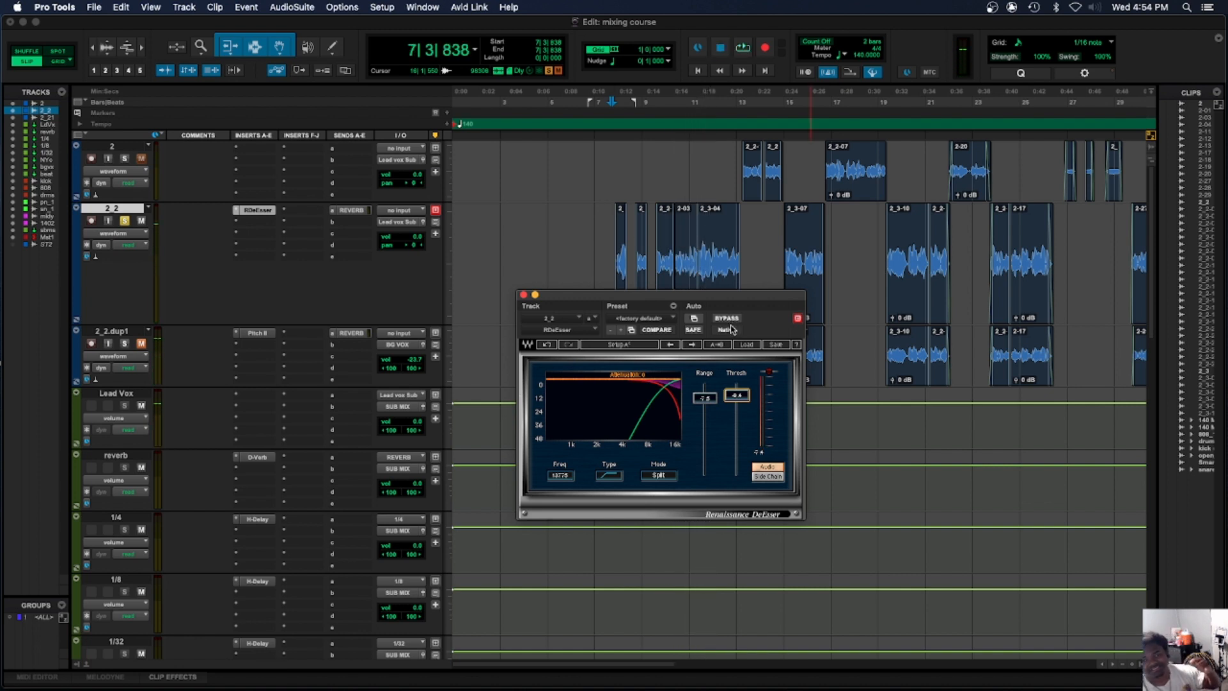